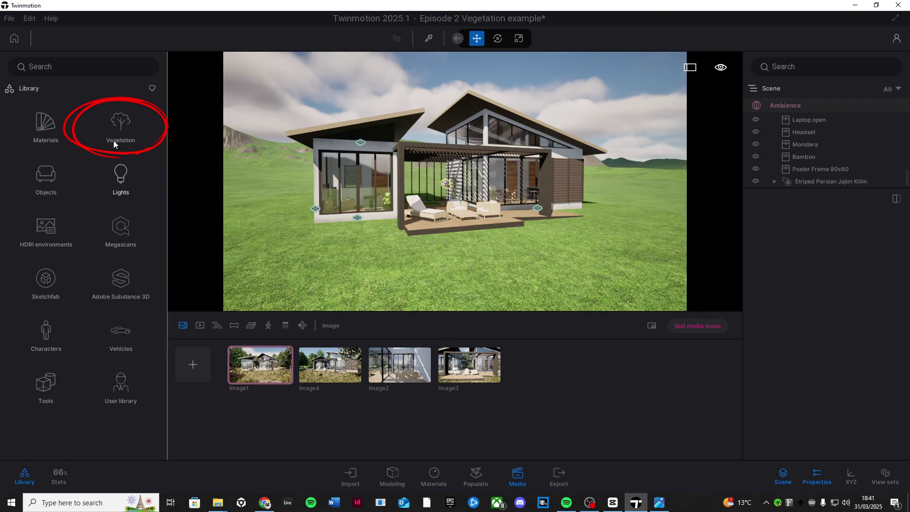
- Place a Banyan tree from Vegetation > Trees to the right of the cabin
left_click(119, 128)
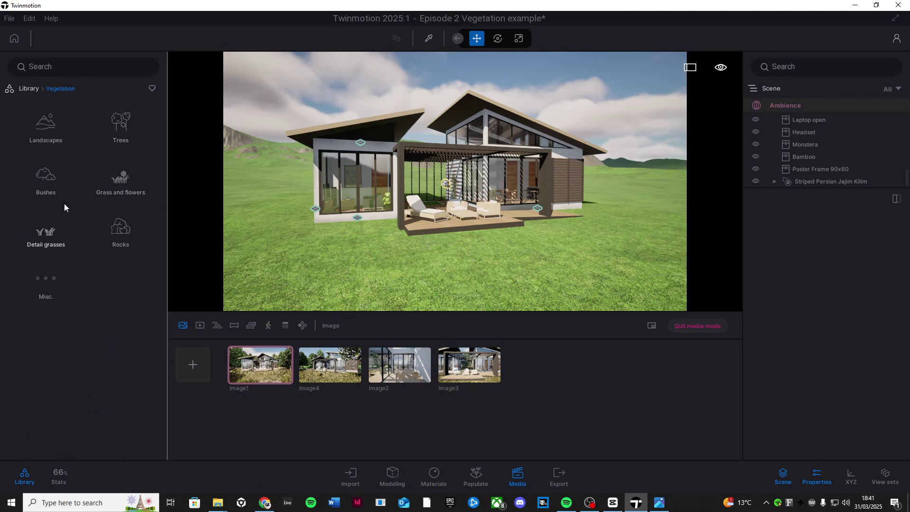
left_click(124, 122)
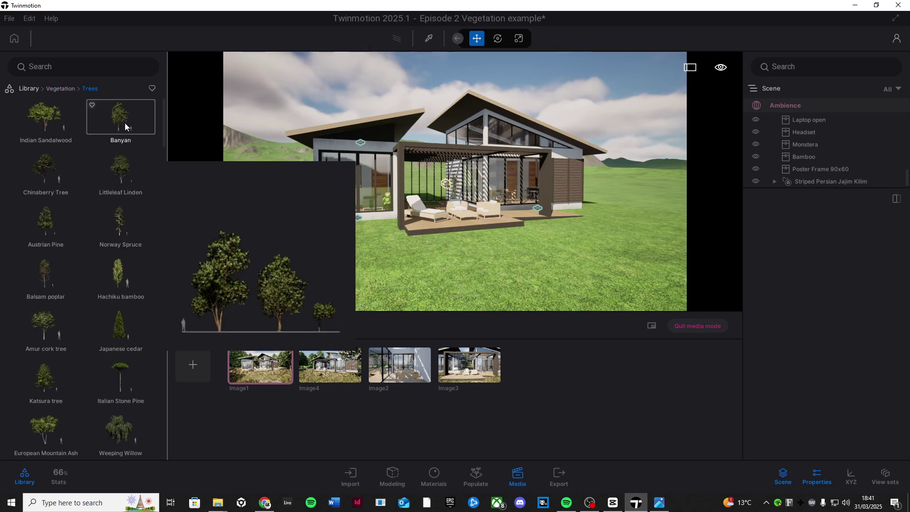
left_click_drag(110, 123, 678, 243)
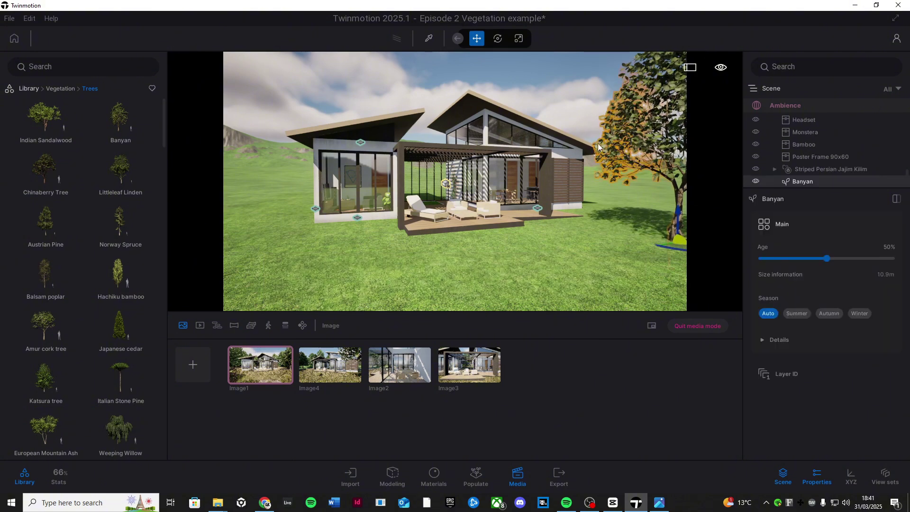
left_click(585, 93)
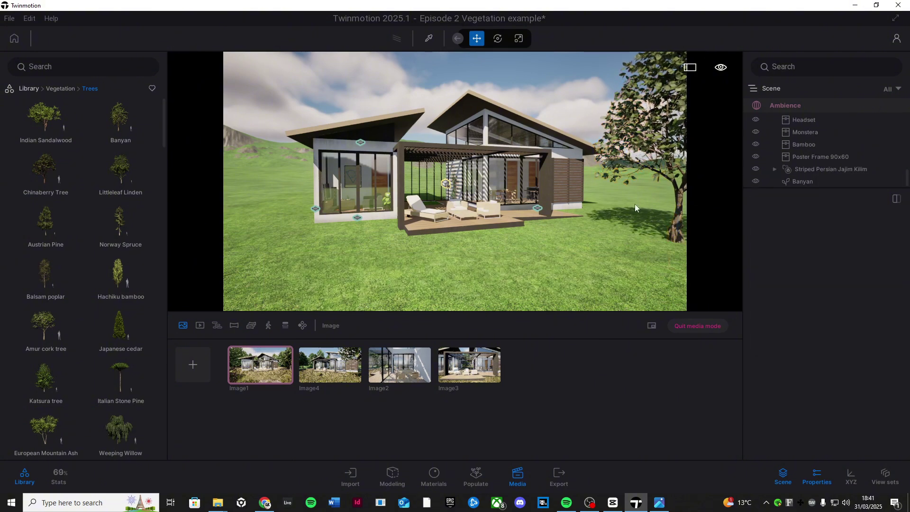
- Set the Banyan tree's age to about 52% and expand its Details
left_click(675, 198)
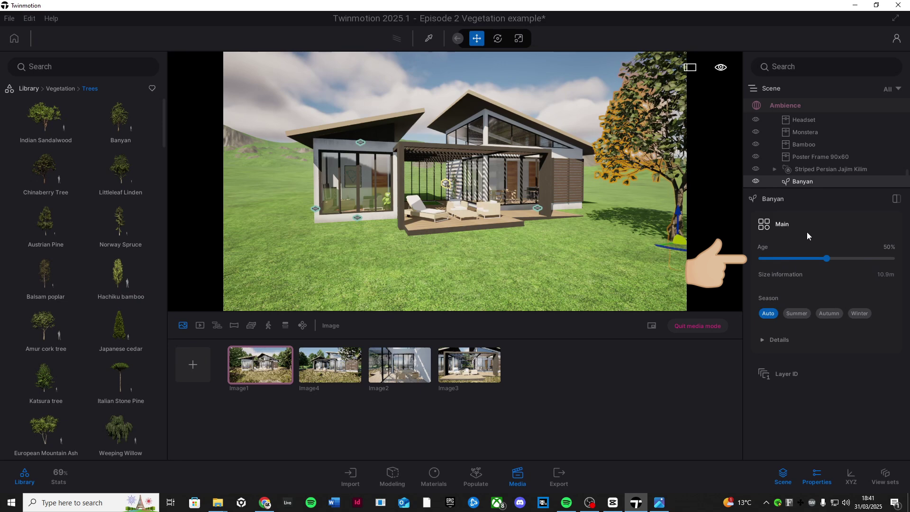
mouse_move(827, 259)
left_mouse_down()
mouse_move(805, 256)
mouse_move(830, 259)
left_mouse_up()
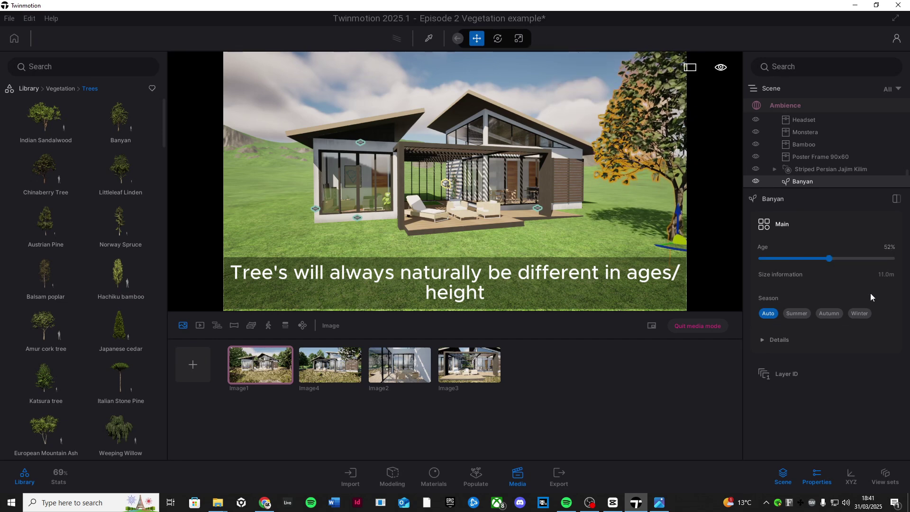
left_click(762, 340)
- Drop a Long grass 03 clump on the lawn before the cabin and set its size to 88%
scroll(839, 381, "down", 2)
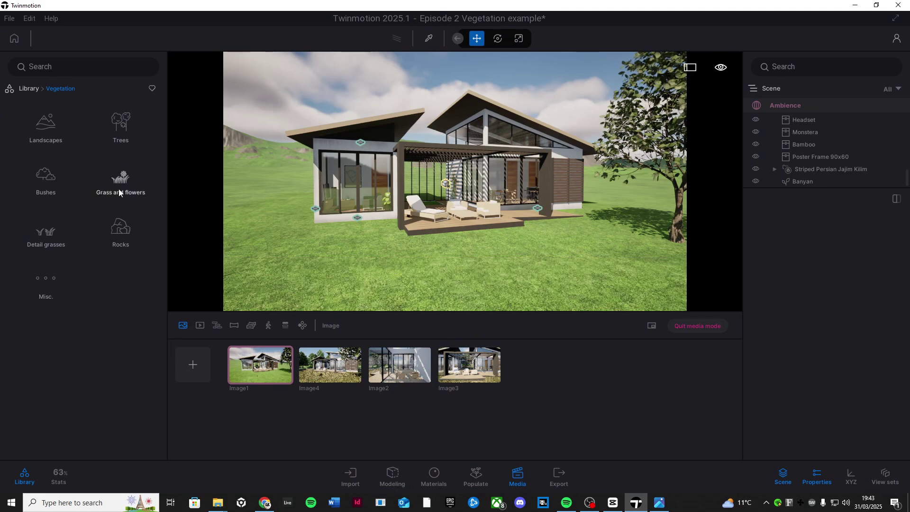
left_click(119, 188)
left_click_drag(116, 172, 455, 266)
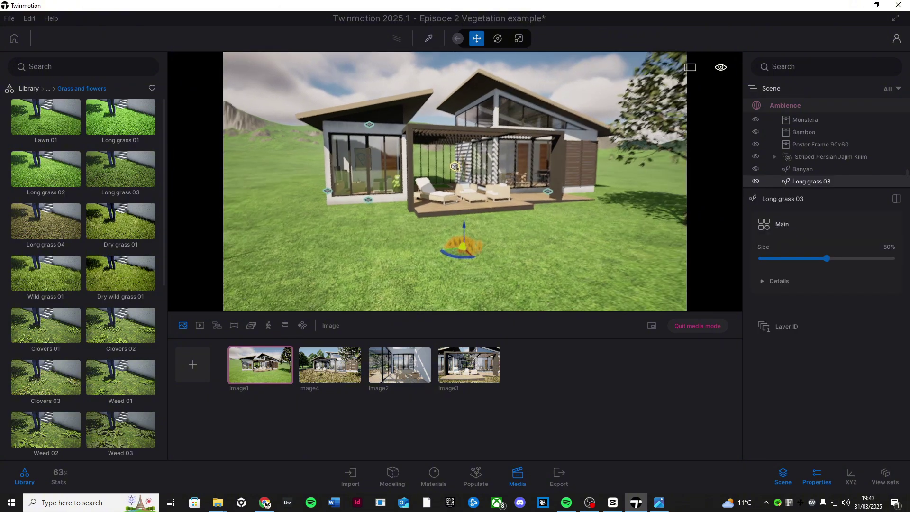
scroll(456, 247, "up", 5)
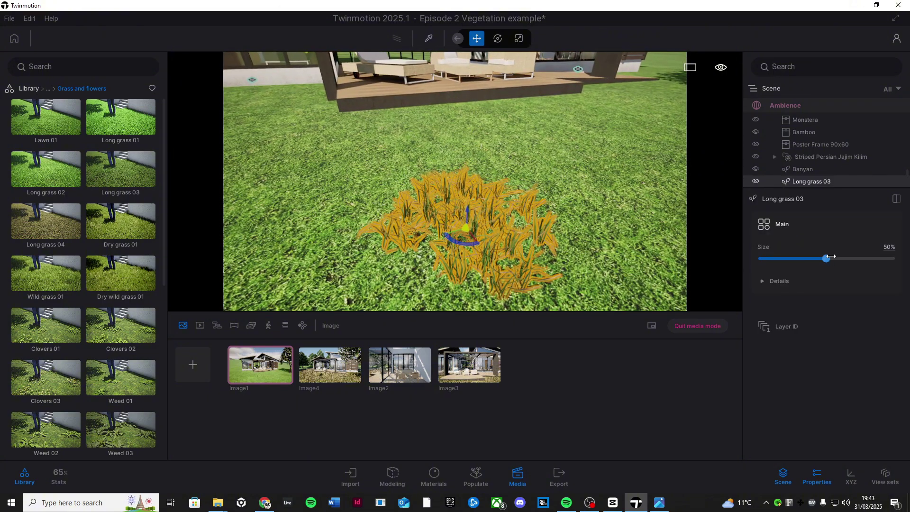
left_click_drag(837, 257, 875, 257)
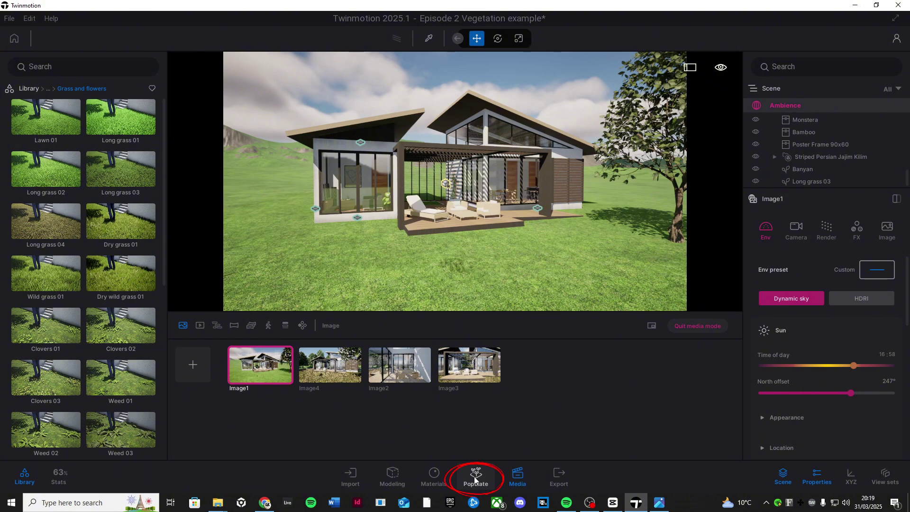
- In Populate paint mode, load Banyan and Chinaberry trees as species to paint
left_click(475, 481)
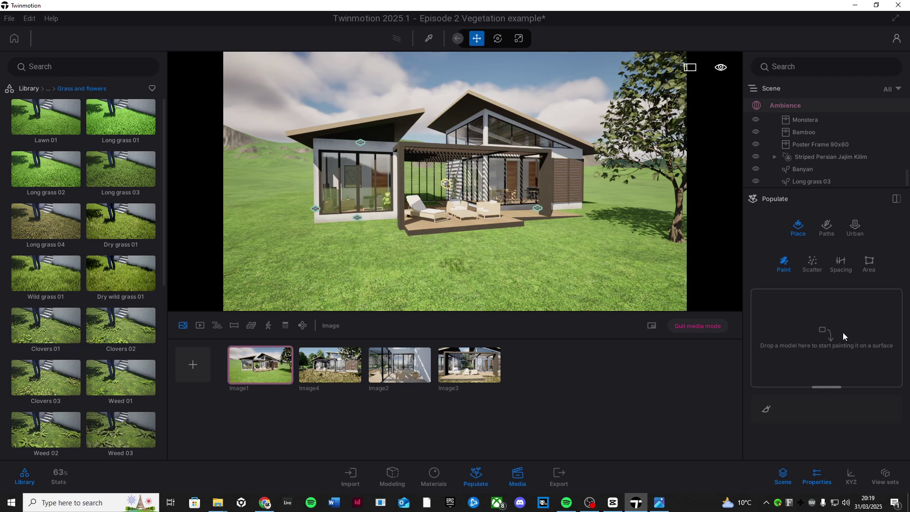
left_click(48, 89)
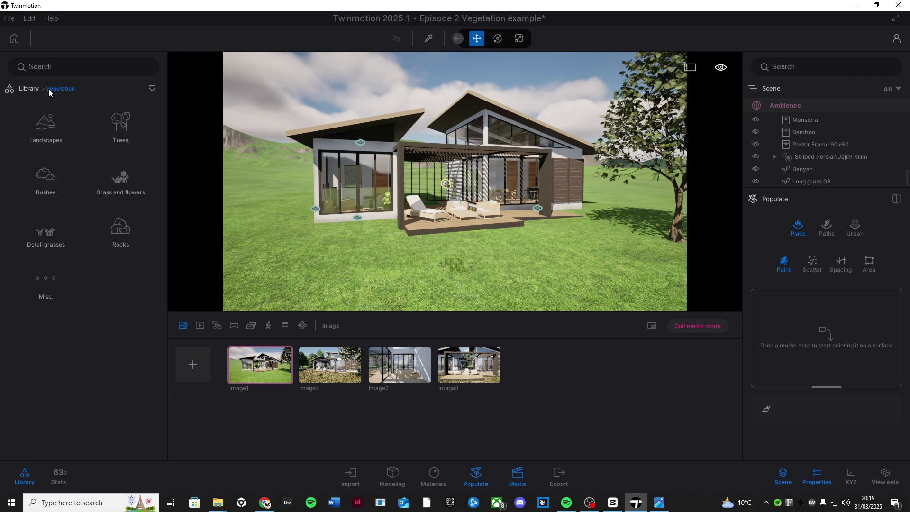
left_click(122, 129)
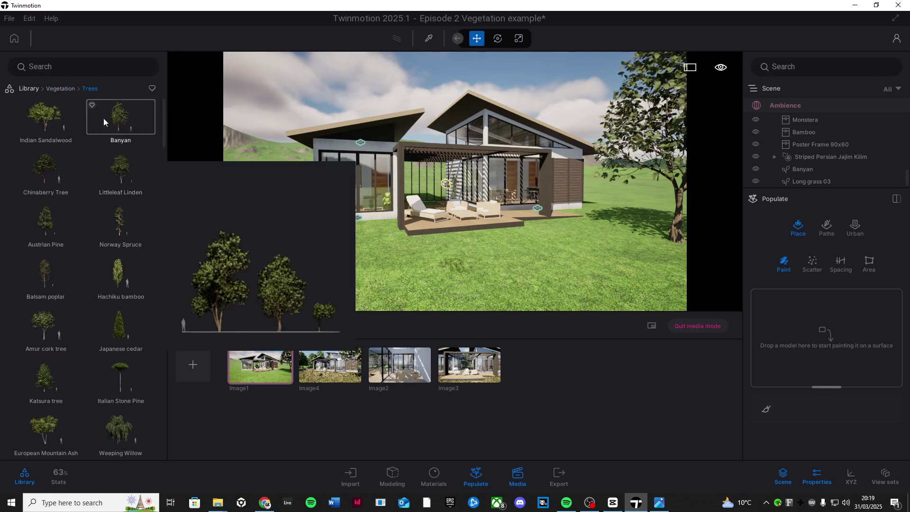
mouse_move(120, 129)
left_mouse_down()
mouse_move(657, 331)
mouse_move(801, 332)
left_mouse_up()
left_click_drag(44, 171, 830, 321)
- Set the brush diameter to 27.7m and paint trees across the ground around the cabin
scroll(76, 313, "down", 2)
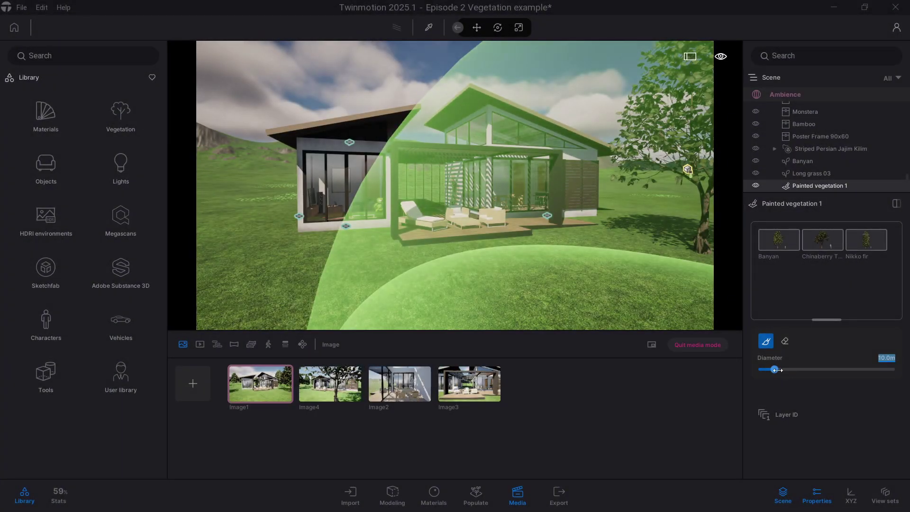
left_click_drag(775, 370, 795, 373)
scroll(442, 244, "down", 10)
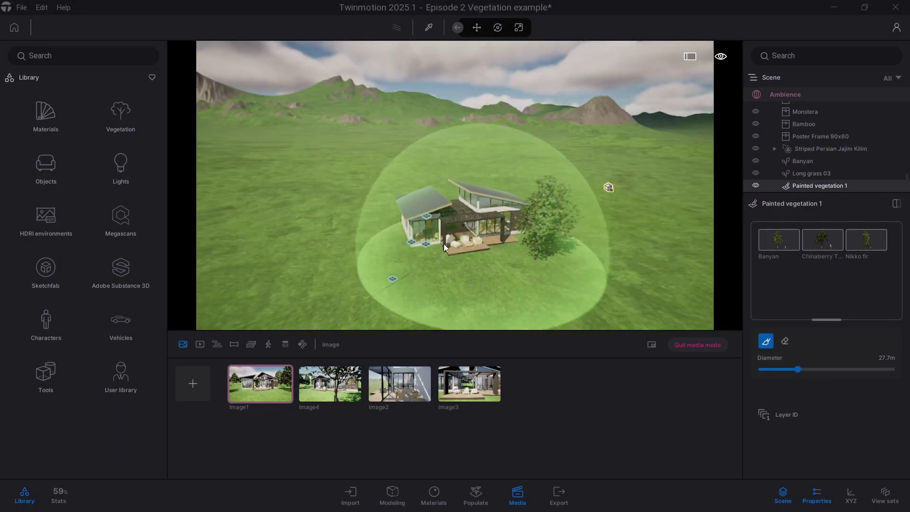
mouse_move(324, 248)
left_mouse_down()
mouse_move(329, 223)
mouse_move(353, 197)
mouse_move(401, 179)
mouse_move(448, 170)
mouse_move(549, 173)
mouse_move(592, 188)
left_mouse_up()
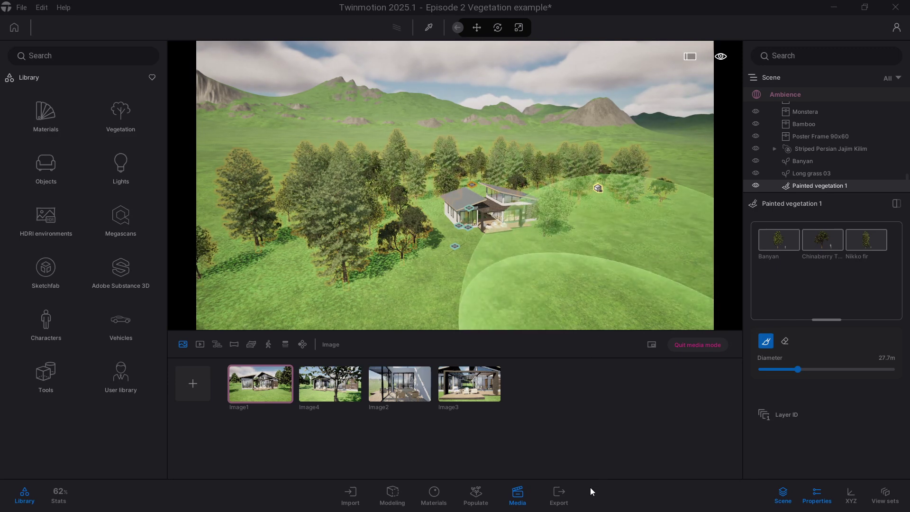
- Adjust the Banyan density and raise the Nikko fir density to 72% in Painted vegetation 1
key("Escape")
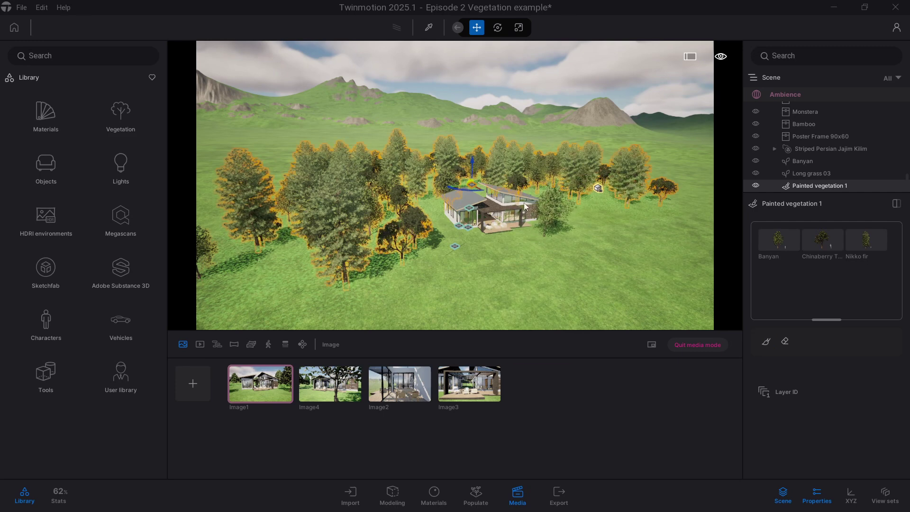
left_click(193, 383)
left_click(787, 240)
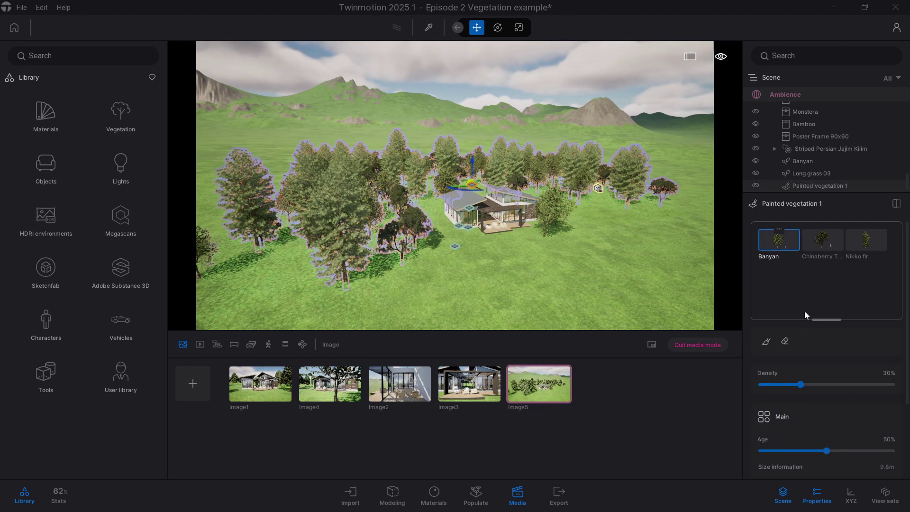
left_click_drag(802, 383, 874, 388)
left_click(826, 240)
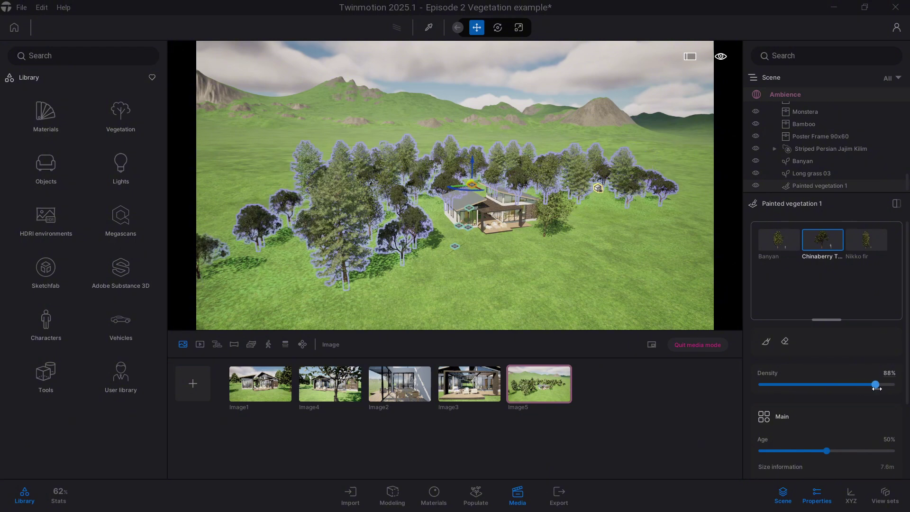
left_click(866, 241)
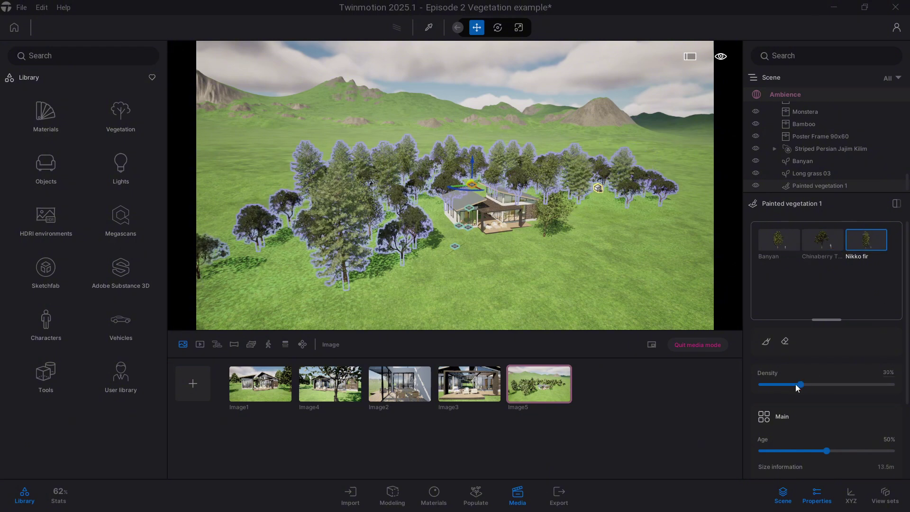
left_click_drag(801, 384, 852, 384)
- Erase trees from the forest's left side and the cluster on the right
left_click(785, 341)
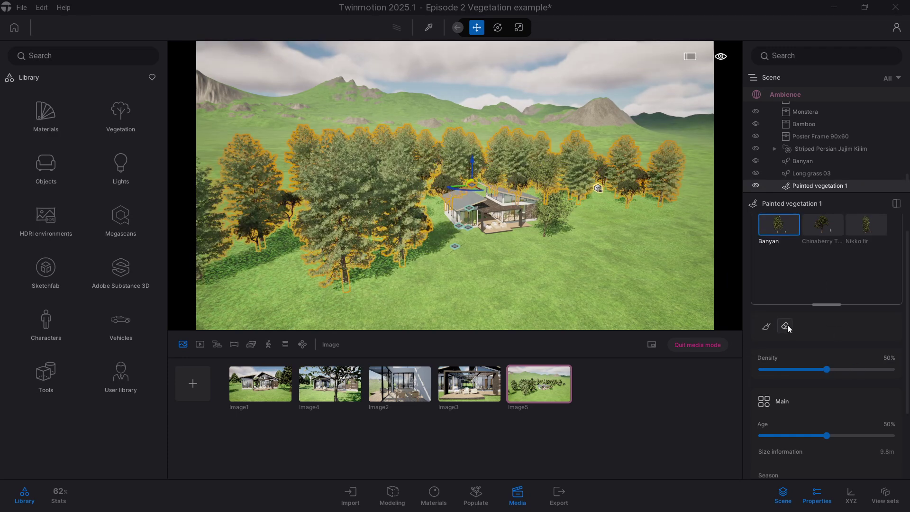
mouse_move(212, 228)
left_mouse_down()
mouse_move(232, 216)
mouse_move(219, 260)
mouse_move(232, 229)
left_mouse_up()
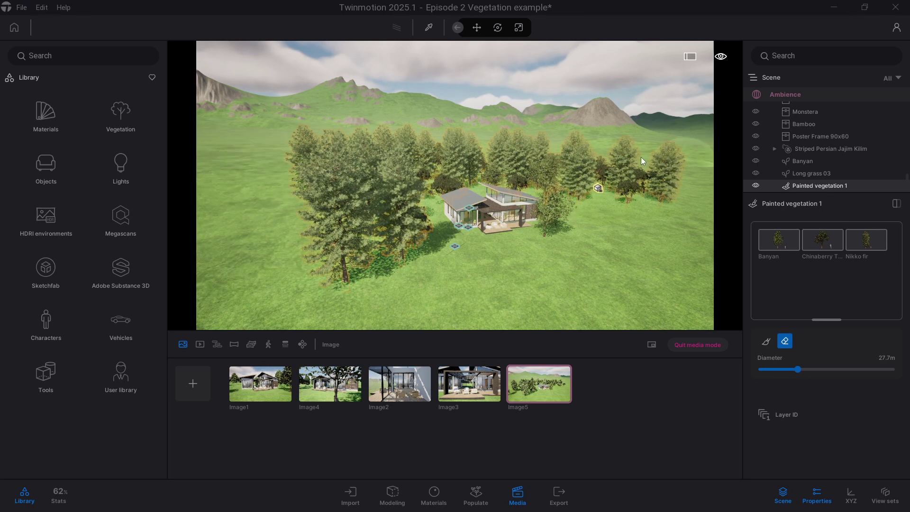
mouse_move(661, 184)
left_mouse_down()
mouse_move(661, 211)
mouse_move(681, 214)
left_mouse_up()
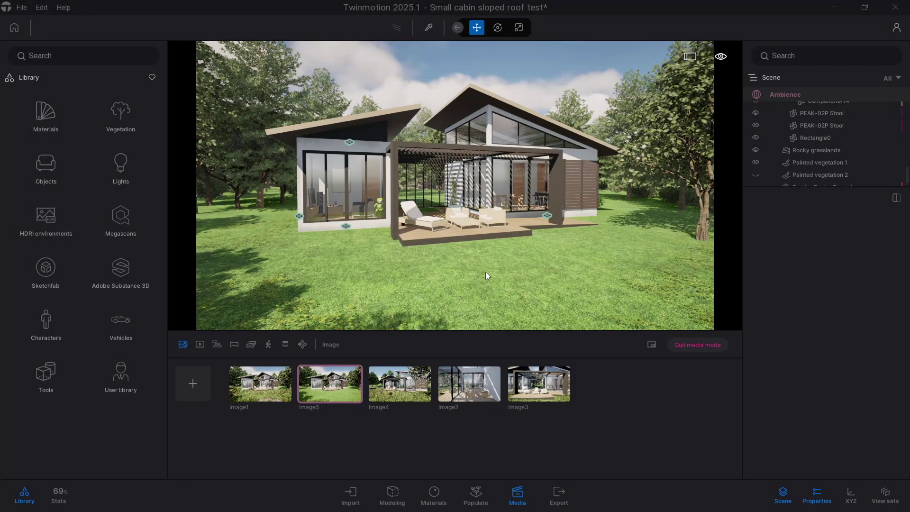
- Paint the brown rocky ground texture over the lawn using an enlarged terrain brush
left_click(487, 274)
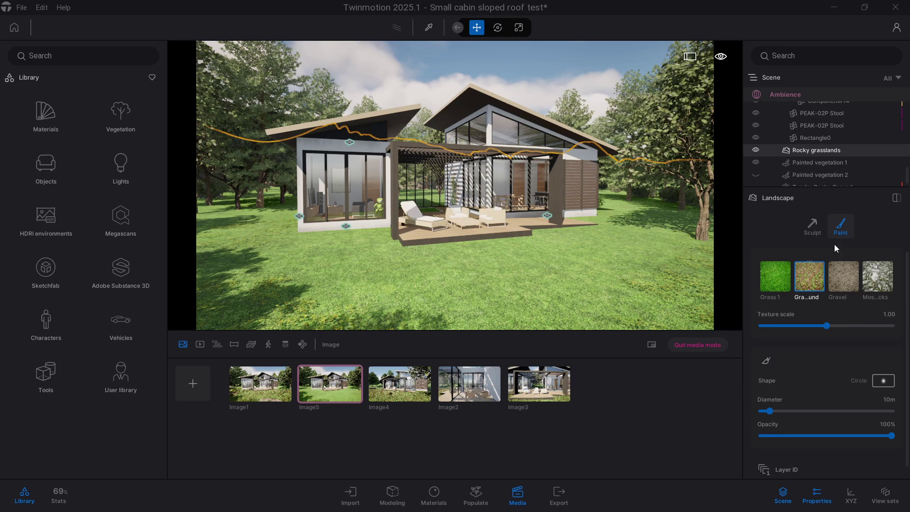
left_click(839, 227)
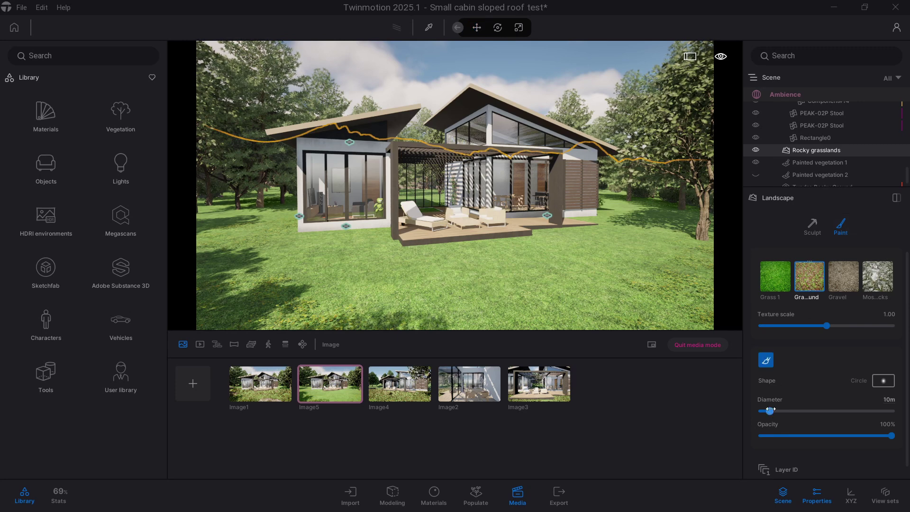
left_click_drag(770, 411, 796, 411)
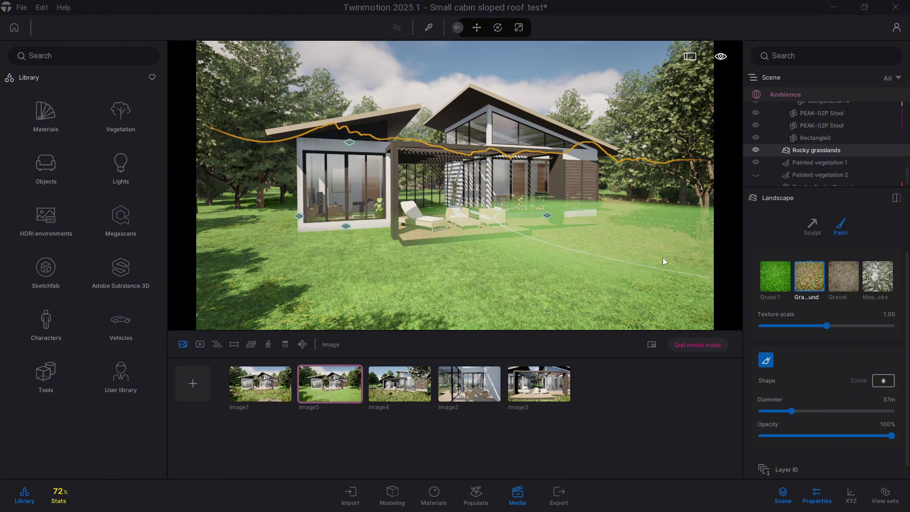
mouse_move(662, 260)
left_mouse_down()
mouse_move(636, 278)
mouse_move(576, 286)
mouse_move(499, 276)
mouse_move(339, 235)
mouse_move(311, 215)
mouse_move(297, 184)
mouse_move(354, 184)
mouse_move(393, 202)
mouse_move(614, 192)
mouse_move(375, 199)
left_mouse_up()
key("ctrl+z")
key("ctrl+z")
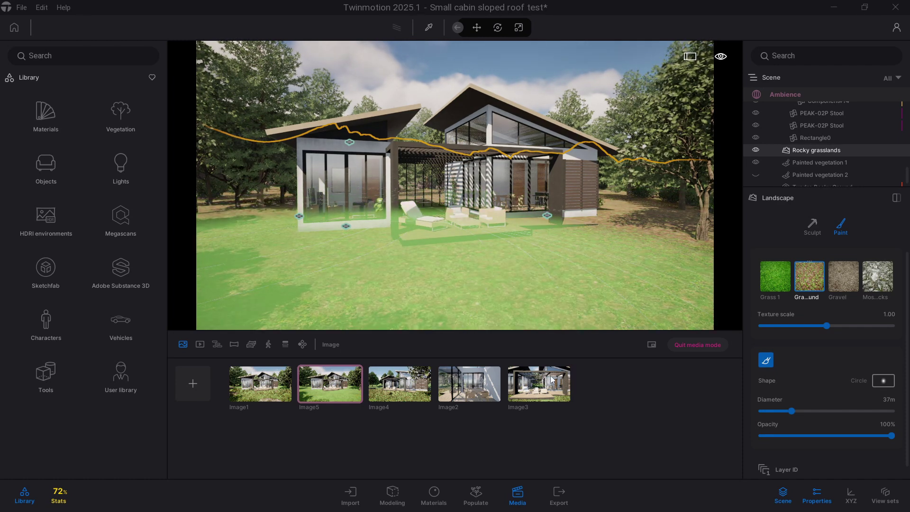
key("Escape")
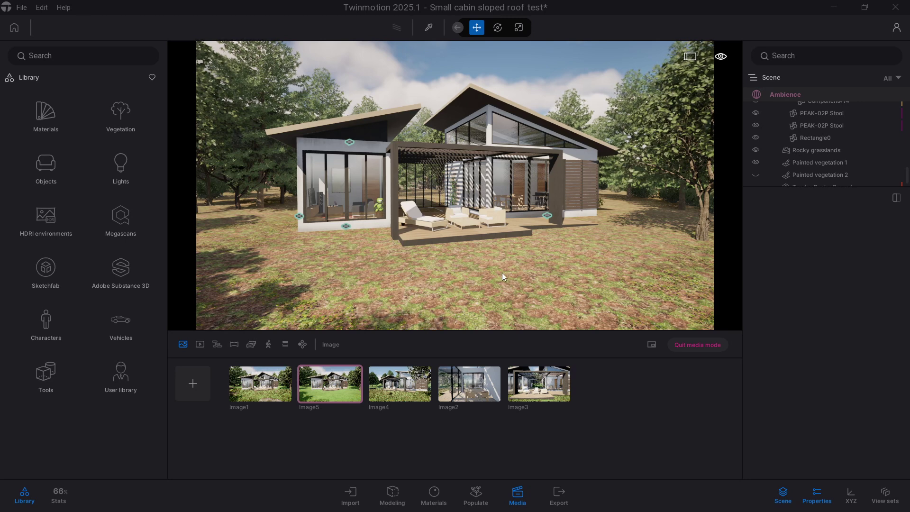
- Load Long grass 04 from Grass and flowers as the vegetation to paint
left_click(484, 504)
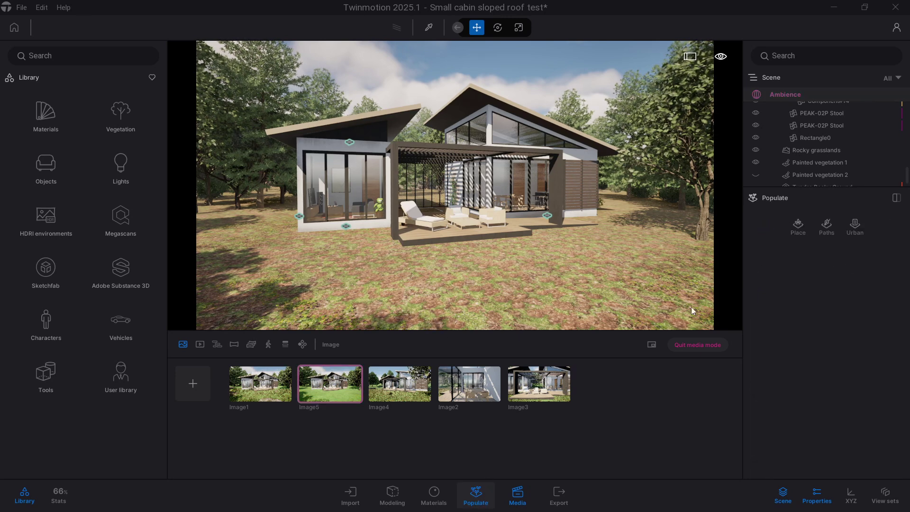
left_click(799, 228)
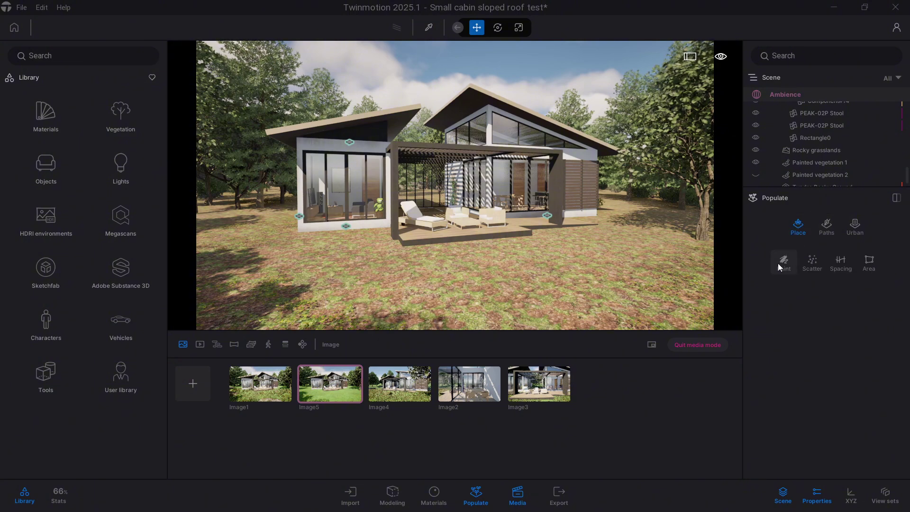
left_click(784, 261)
left_click(105, 133)
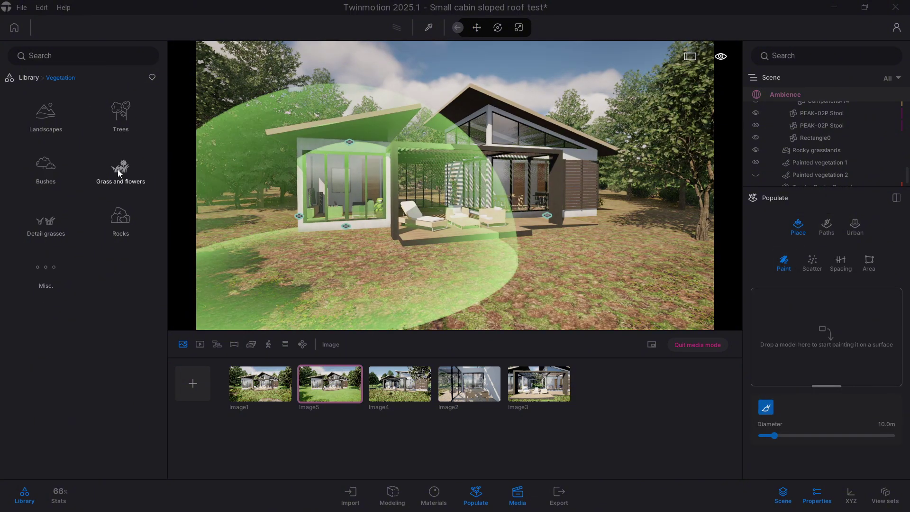
left_click(118, 170)
mouse_move(31, 219)
left_click_drag(31, 215, 798, 325)
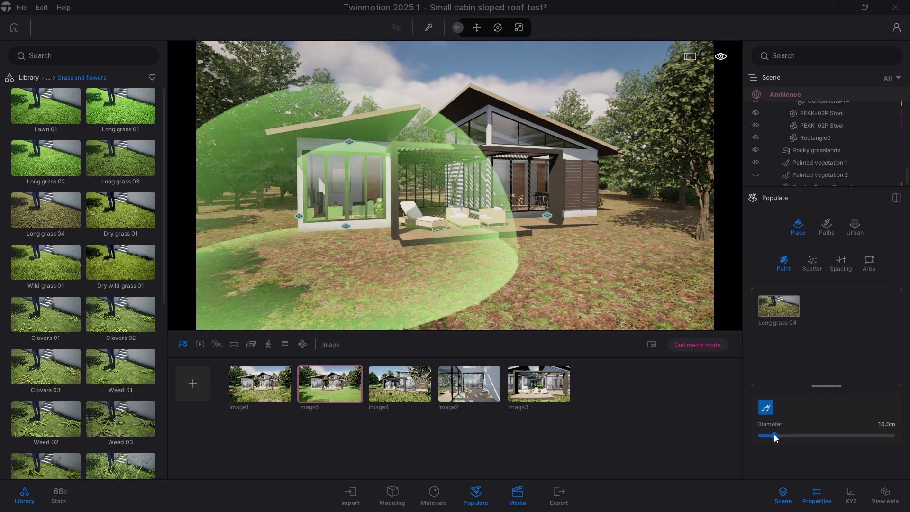
- Paint Long grass 04 with a 5.8m brush over the lower-left and right-side ground
left_click_drag(775, 435, 769, 435)
mouse_move(405, 309)
left_mouse_down()
mouse_move(246, 221)
mouse_move(271, 310)
mouse_move(300, 300)
mouse_move(331, 249)
left_mouse_up()
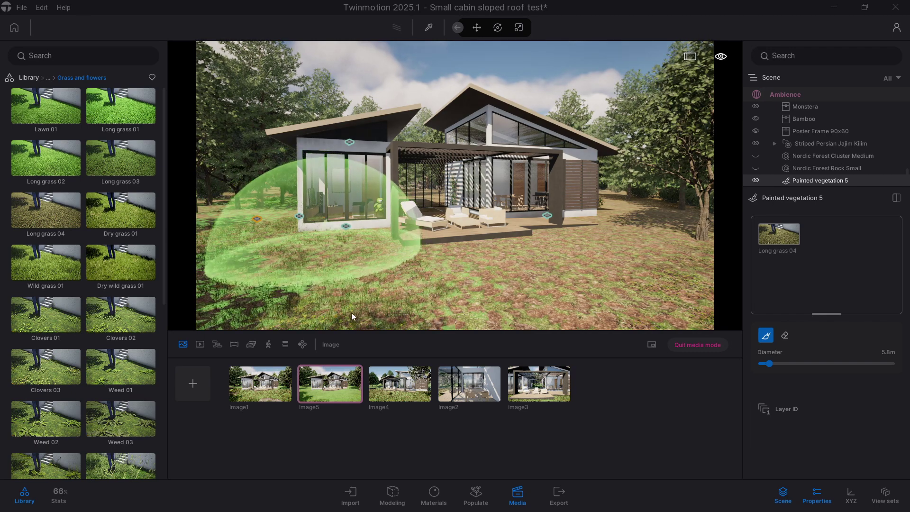
mouse_move(679, 241)
left_mouse_down()
mouse_move(676, 213)
mouse_move(647, 208)
mouse_move(629, 212)
mouse_move(623, 242)
mouse_move(548, 259)
left_mouse_up()
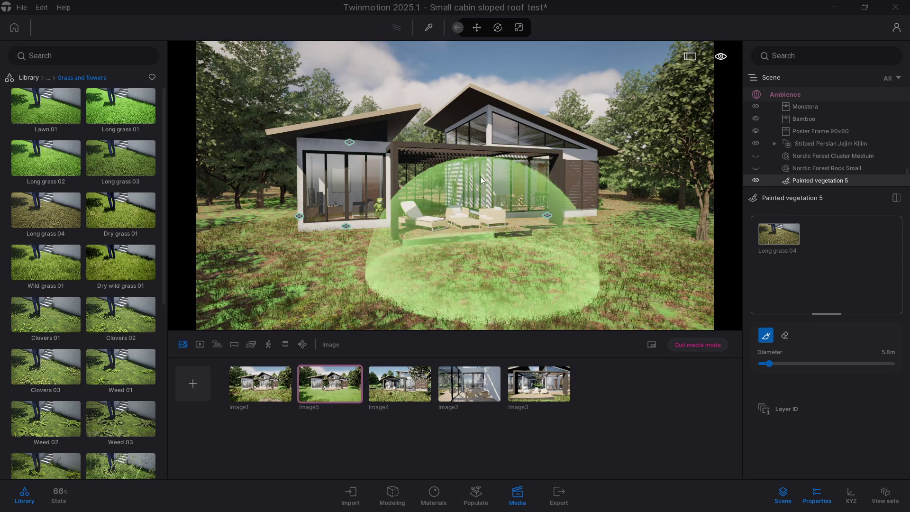
key("Escape")
- Raise the Long grass 04 density to 95% and set up a much smaller eraser brush
left_click(497, 70)
left_click(364, 307)
left_click(781, 234)
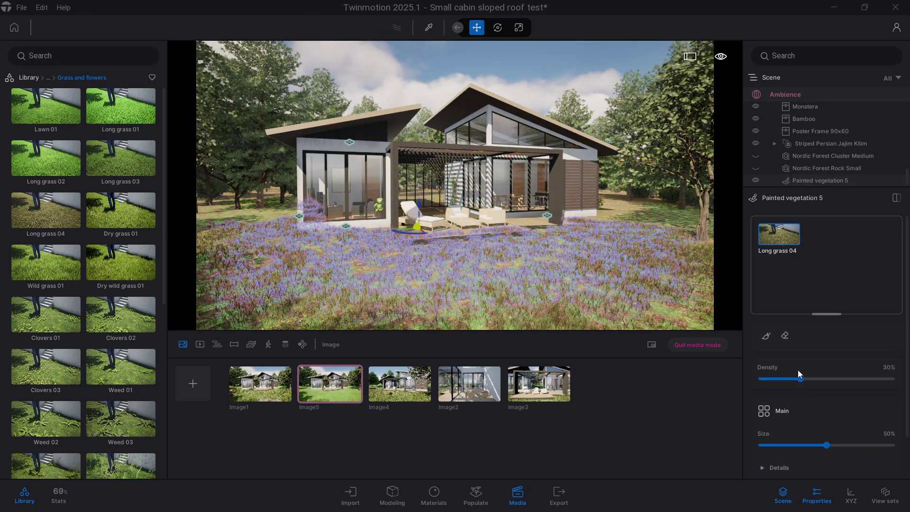
left_click_drag(822, 379, 885, 379)
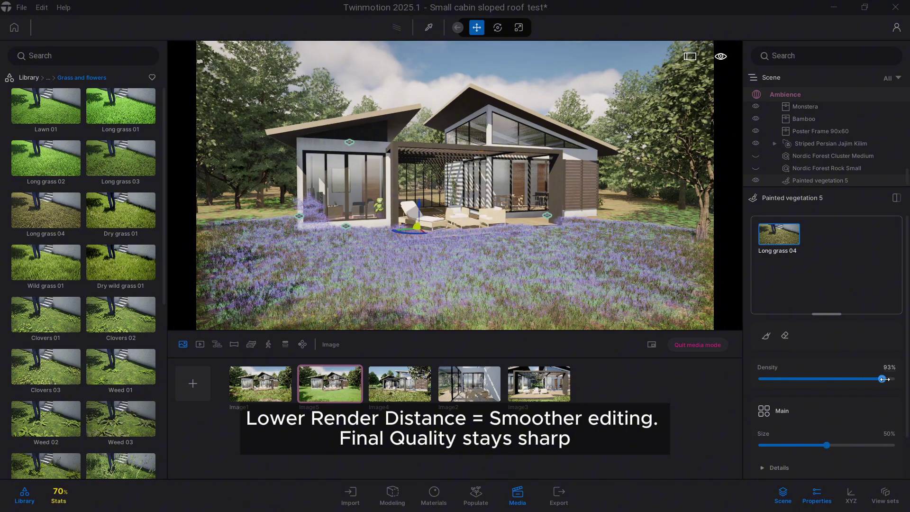
left_click(786, 336)
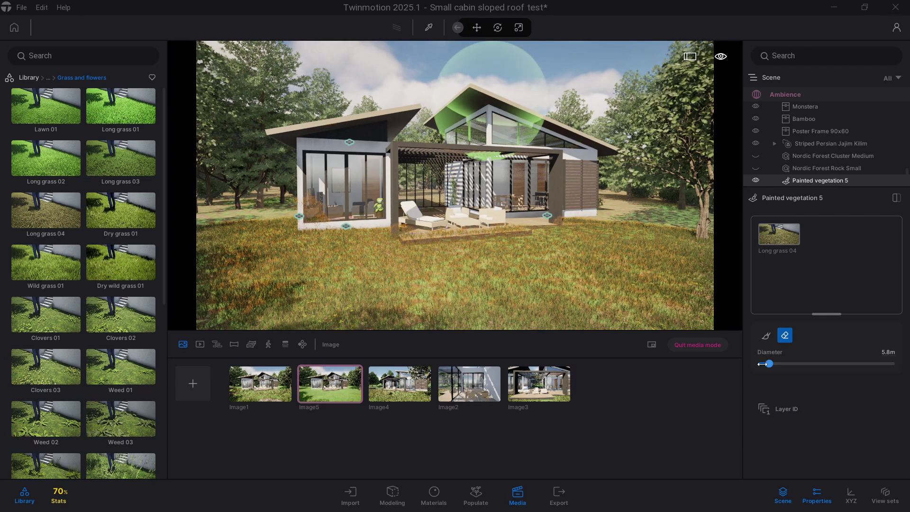
left_click_drag(768, 364, 765, 364)
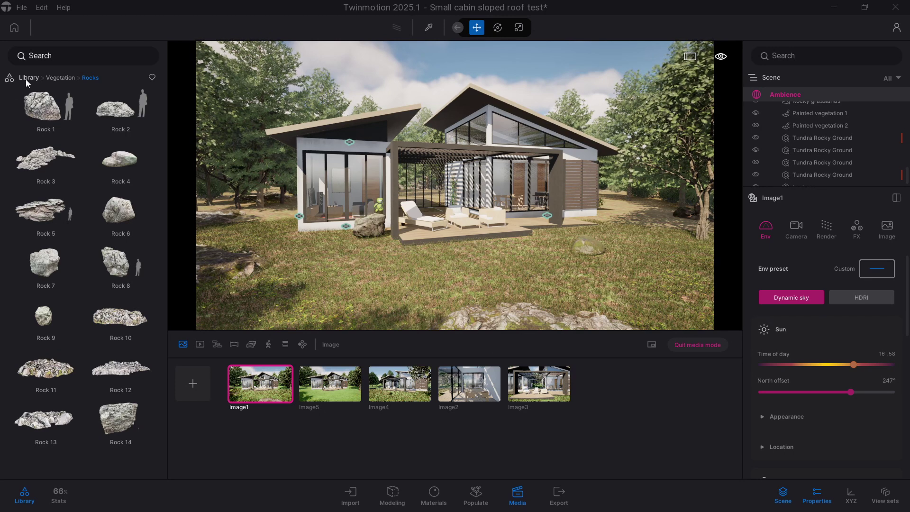
- Search the library for 'tundra' and place a Tundra Rocky Ground rock on the right lawn
left_click(46, 58)
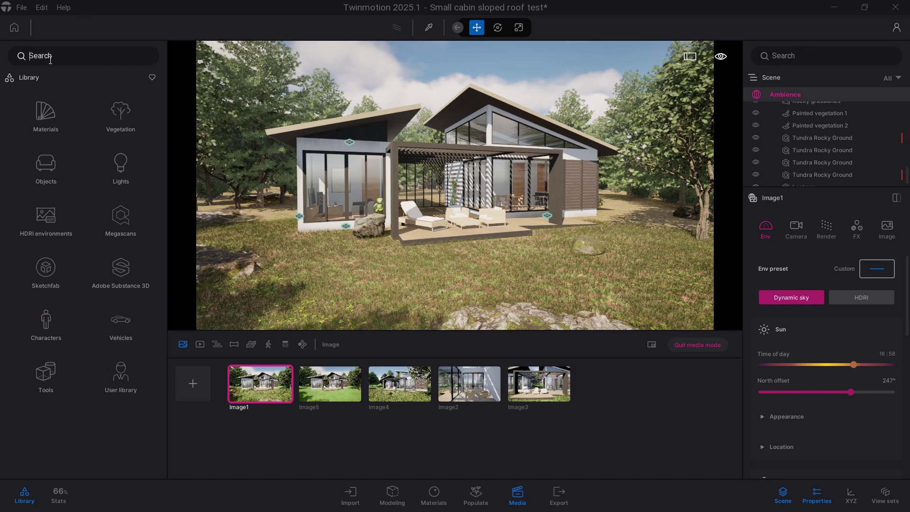
type("tundra")
key("Return")
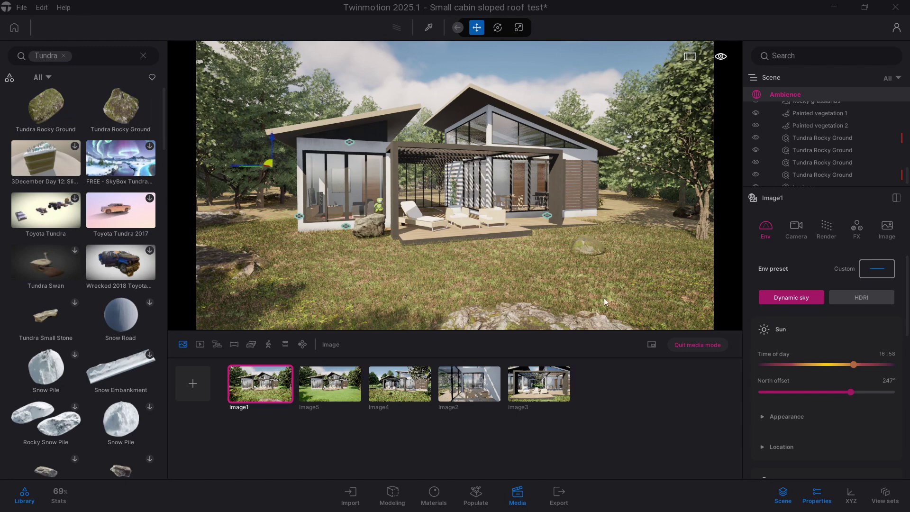
left_click_drag(650, 281, 651, 280)
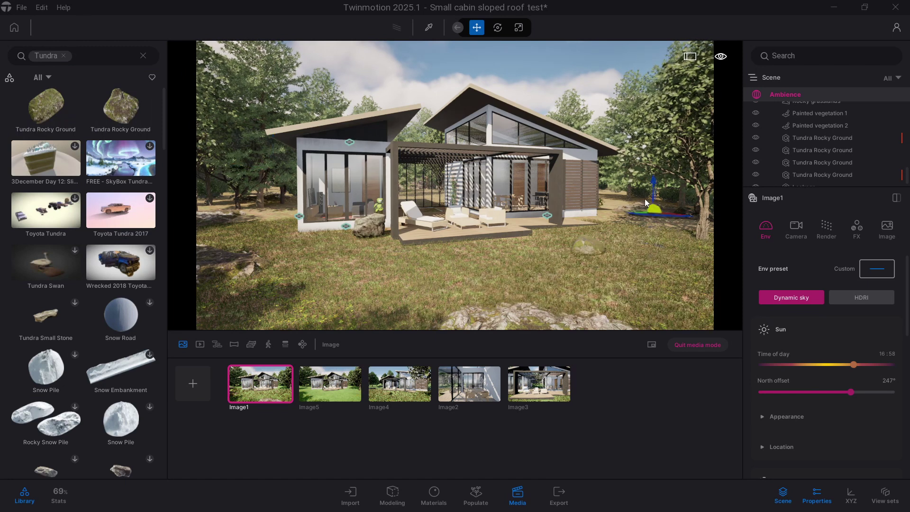
left_click(645, 198)
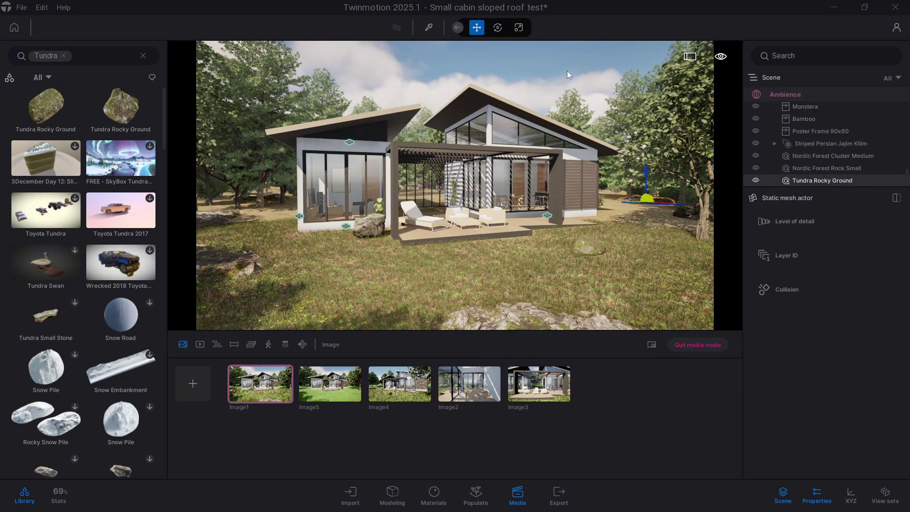
left_click(662, 204)
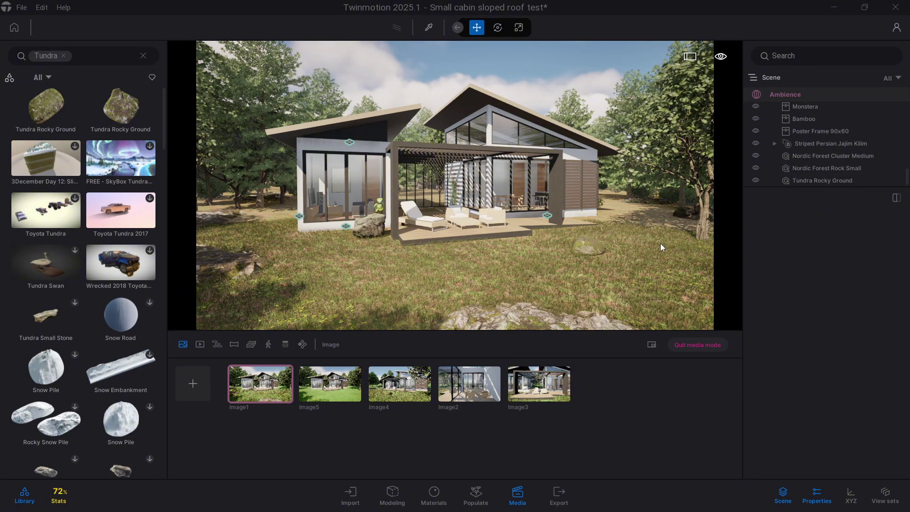